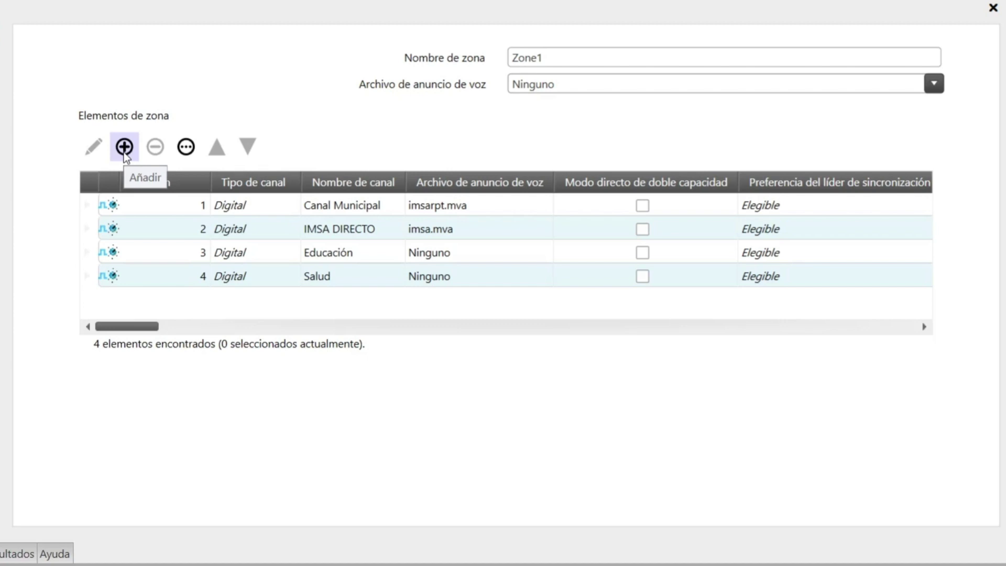
Add a new channel of type Analógico to the elements of Zone1.
left_click(125, 154)
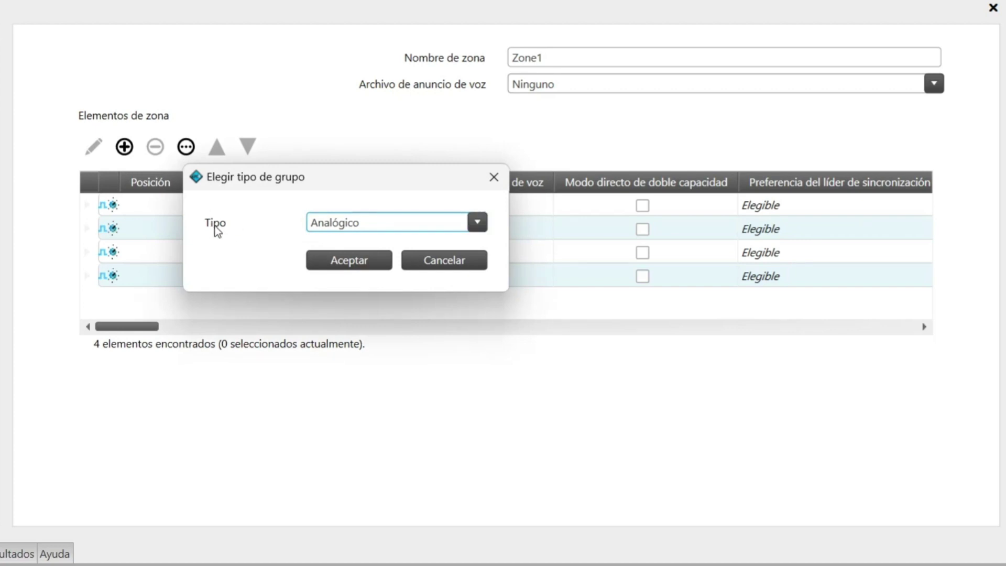
left_click(361, 223)
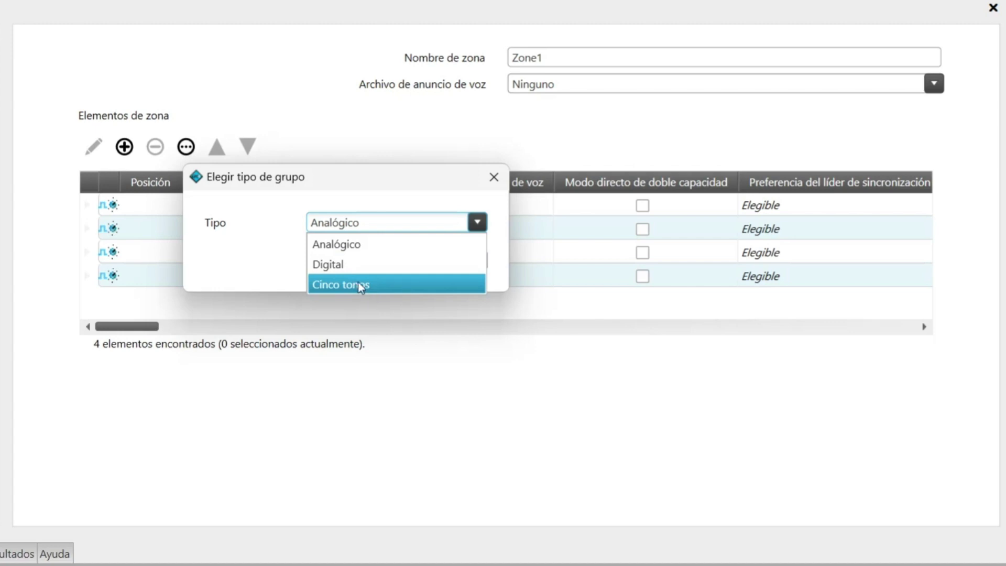
left_click(358, 246)
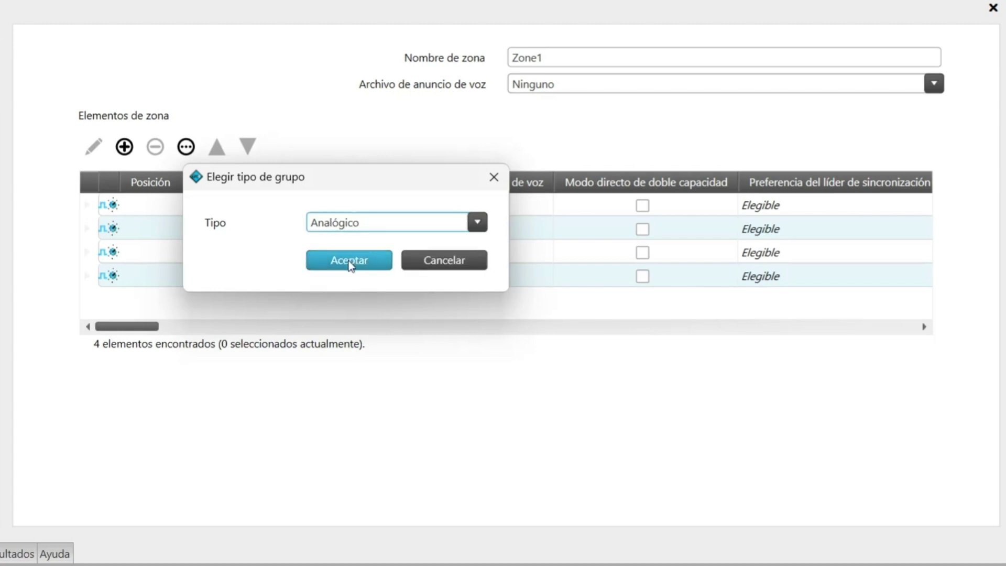
left_click(348, 262)
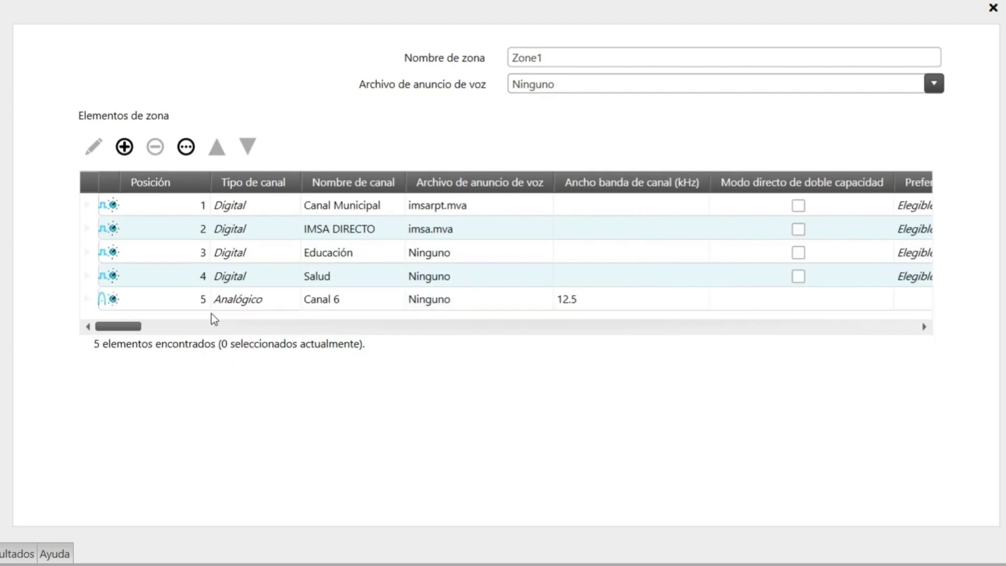
left_click(85, 298)
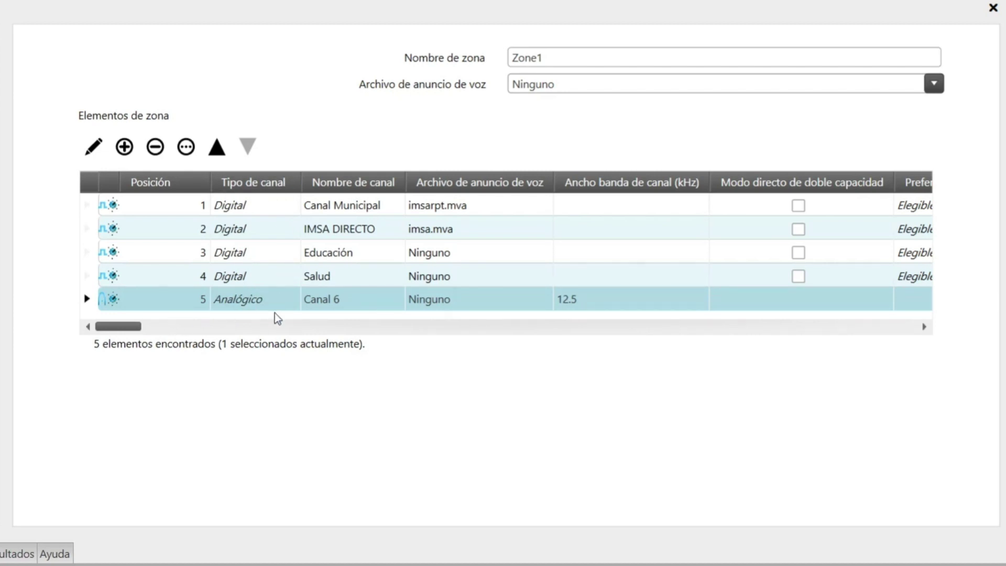
left_click(137, 276)
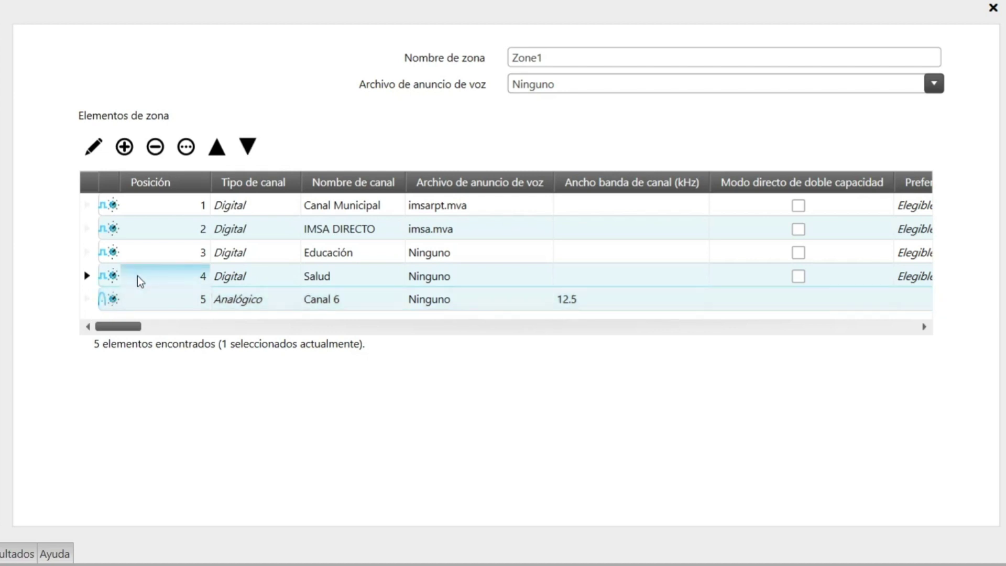
left_click(88, 306)
left_click(87, 282)
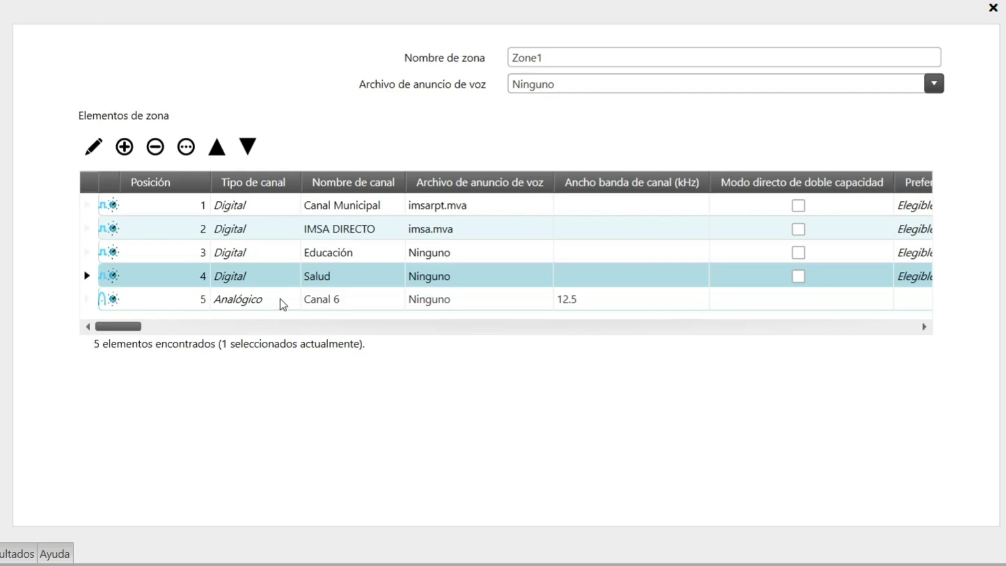
left_click(85, 301)
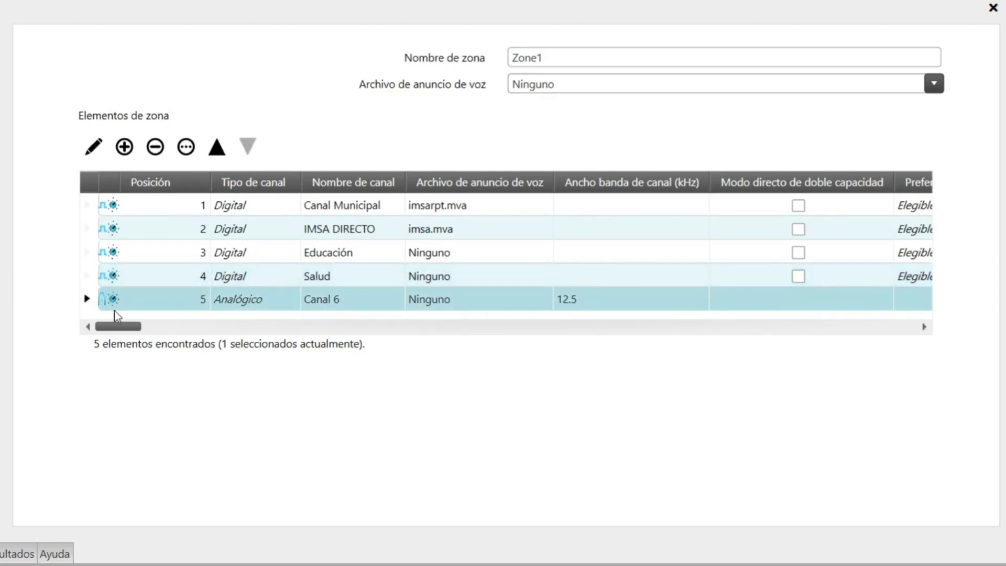
Rename the new analog channel in position 5 as ANALOGICO.
left_click(343, 299)
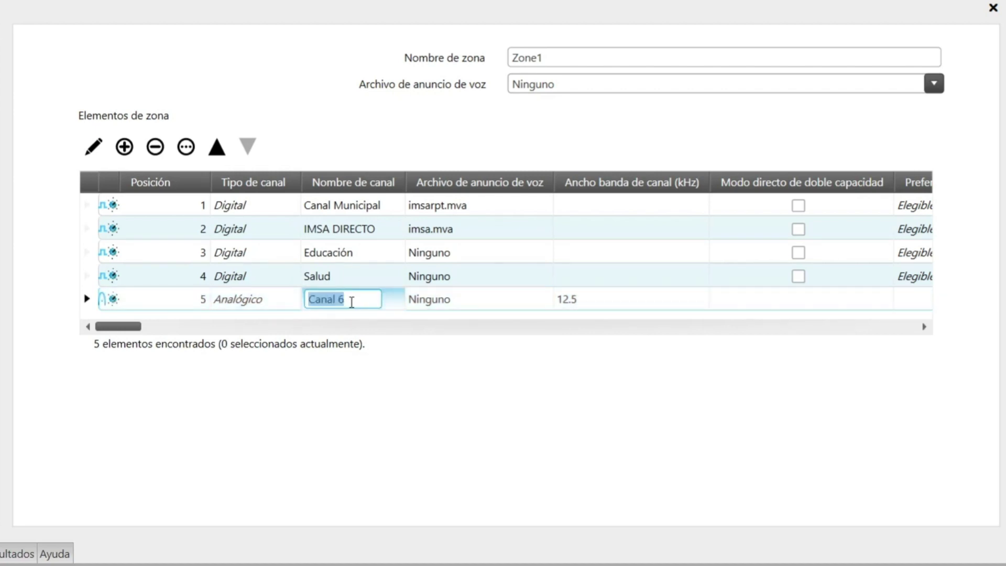
type("ANALOGICO")
key("Return")
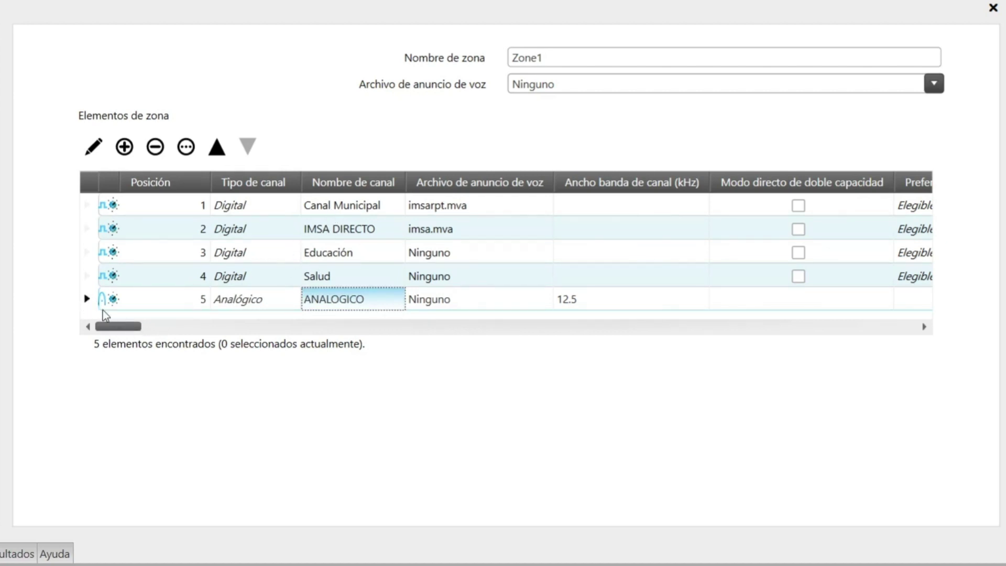
Open the detailed settings of the ANALOGICO channel for editing.
left_click(85, 304)
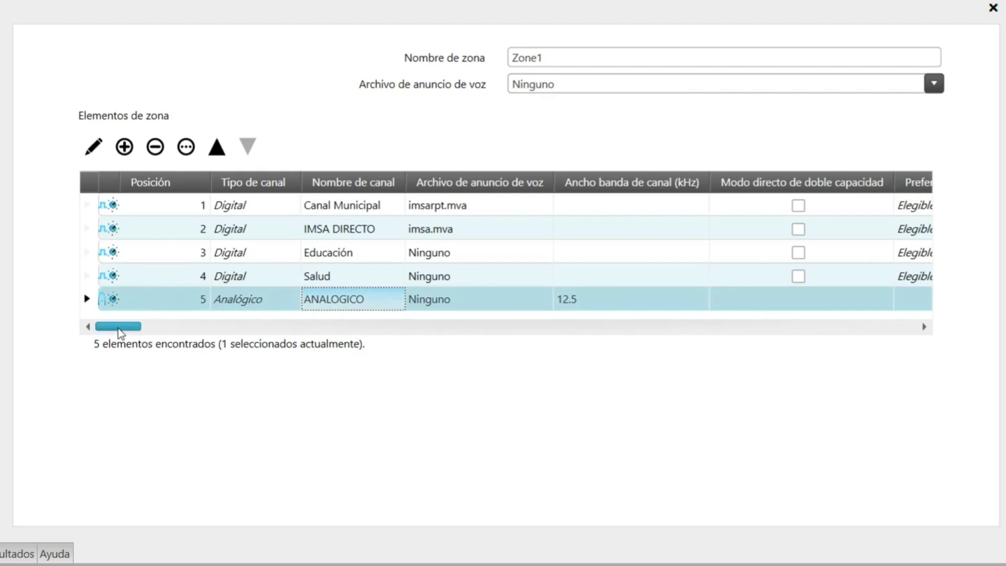
mouse_move(118, 328)
left_mouse_down()
mouse_move(230, 325)
mouse_move(103, 331)
left_mouse_up()
left_click(93, 152)
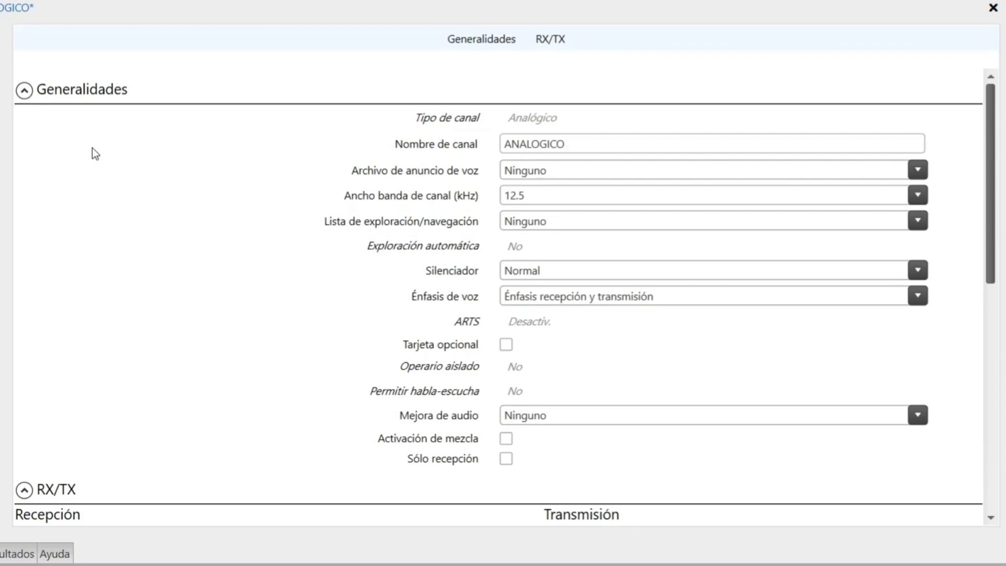
Switch the channel bandwidth to 25 kHz and back to 12.5 kHz.
left_click(533, 201)
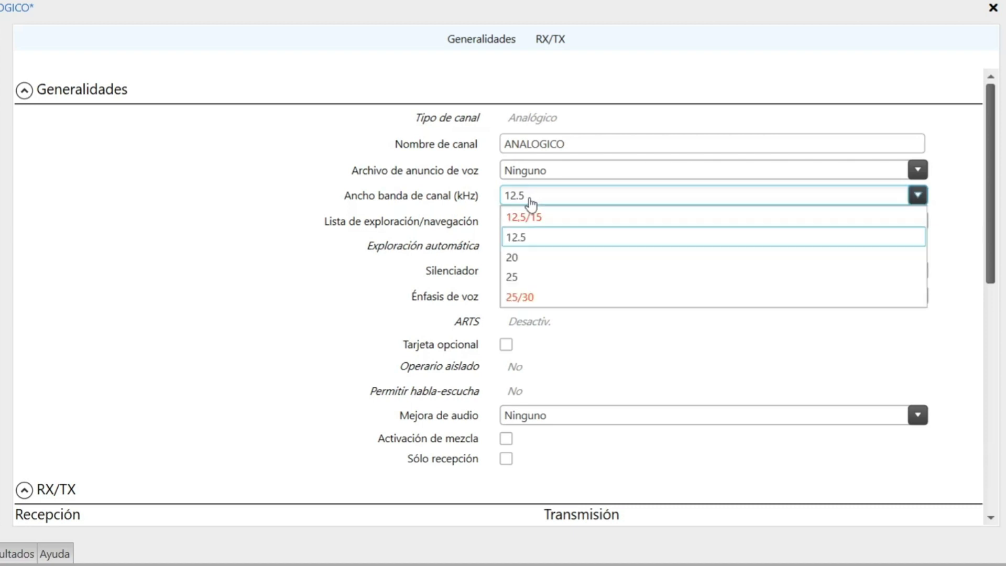
left_click(532, 277)
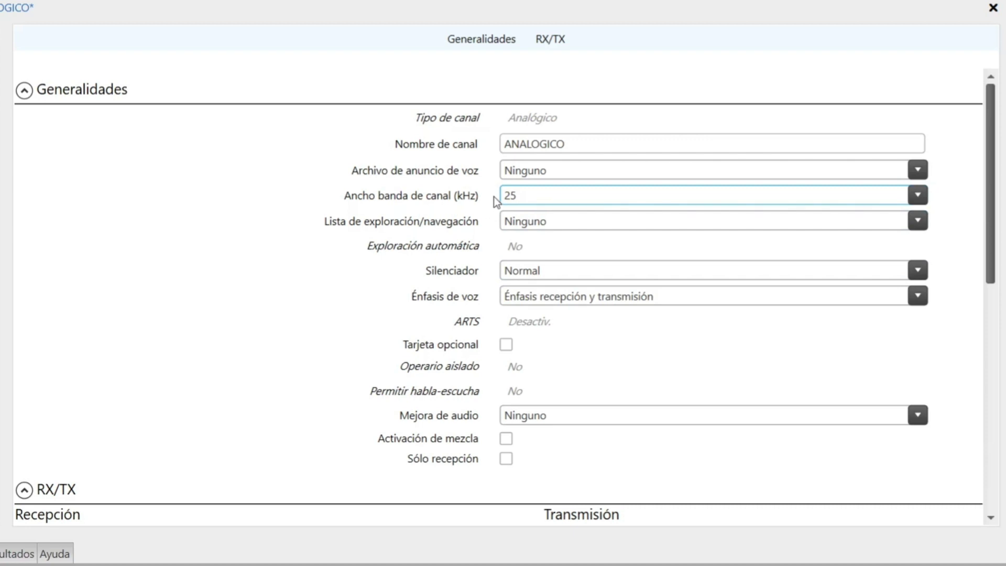
left_click(524, 199)
left_click(552, 234)
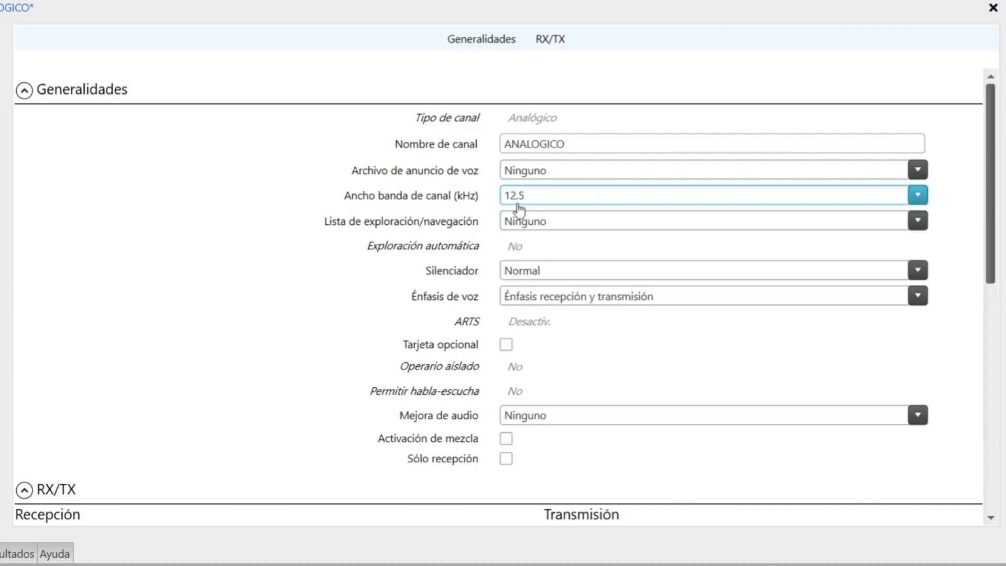
Set the channel's reception frequency to 155,025000 MHz.
left_click_drag(988, 219, 939, 390)
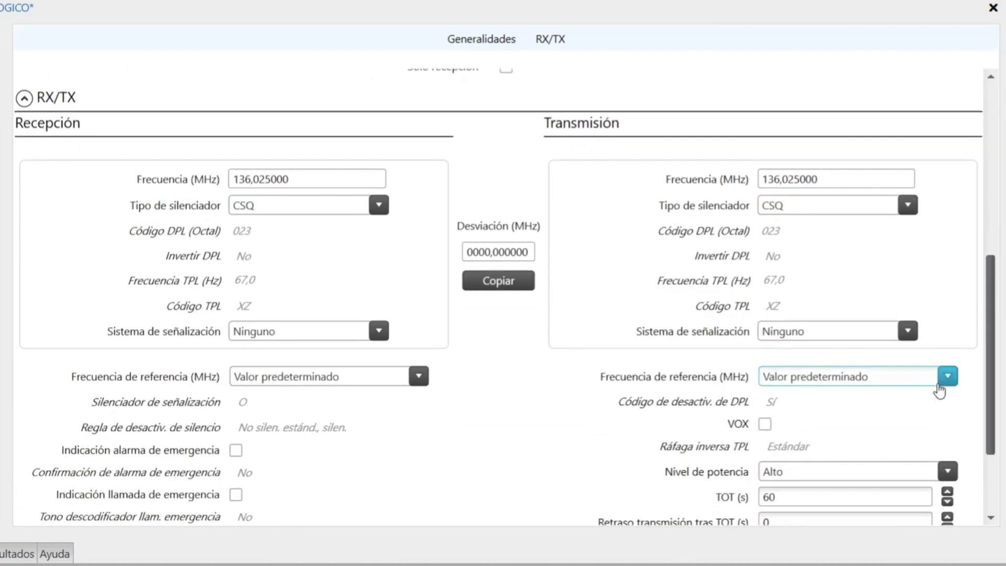
left_click_drag(312, 179, 188, 179)
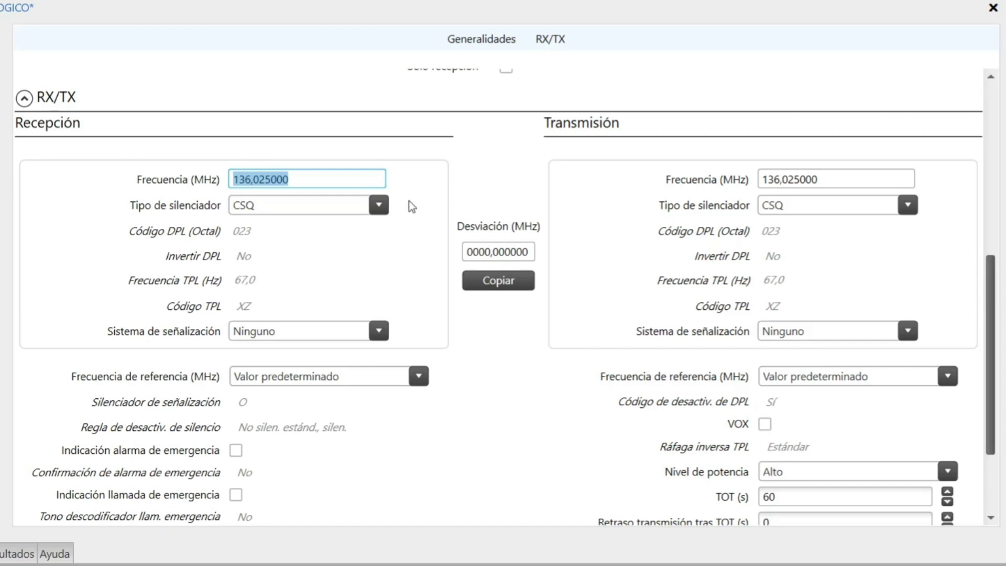
left_click(265, 179)
left_click_drag(234, 179, 248, 179)
type("155")
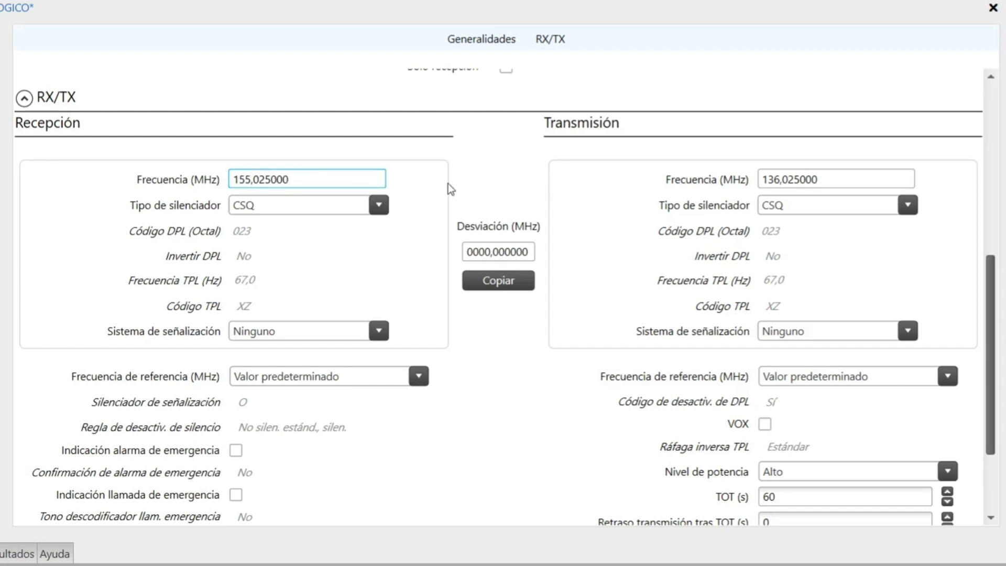
left_click(490, 247)
left_click(297, 175)
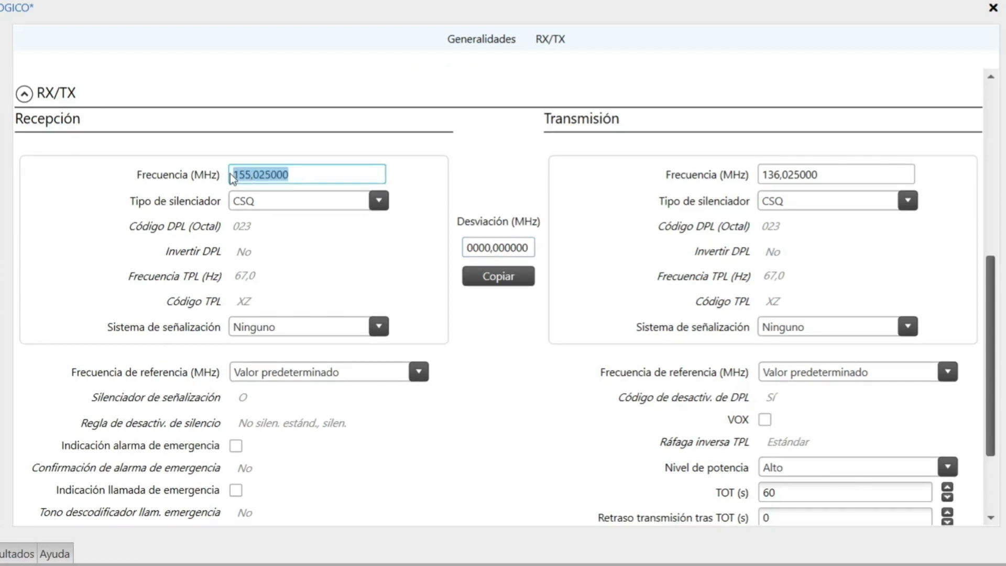
left_click(455, 175)
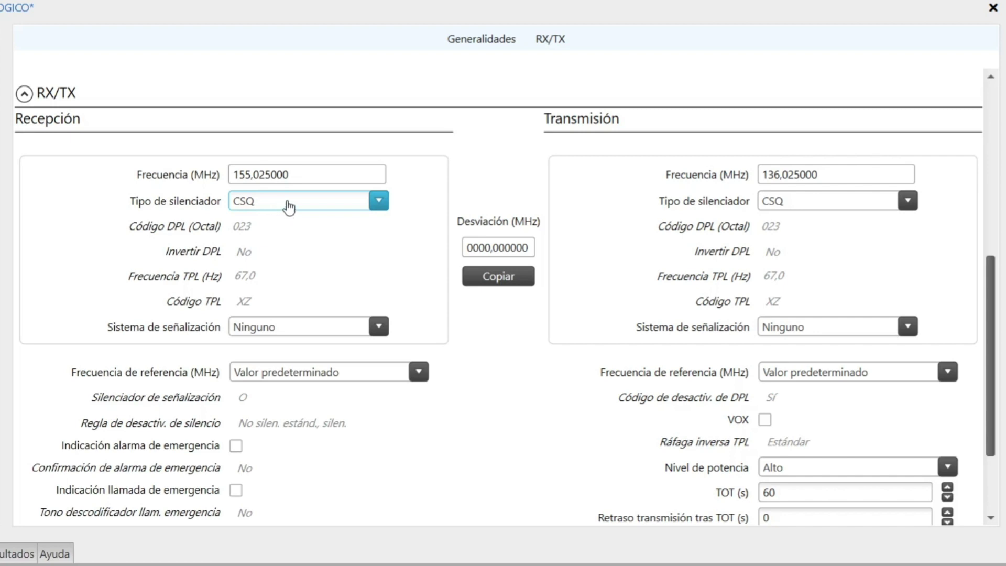
Try DPL as the reception squelch type and select its octal code.
left_click_drag(252, 274, 212, 288)
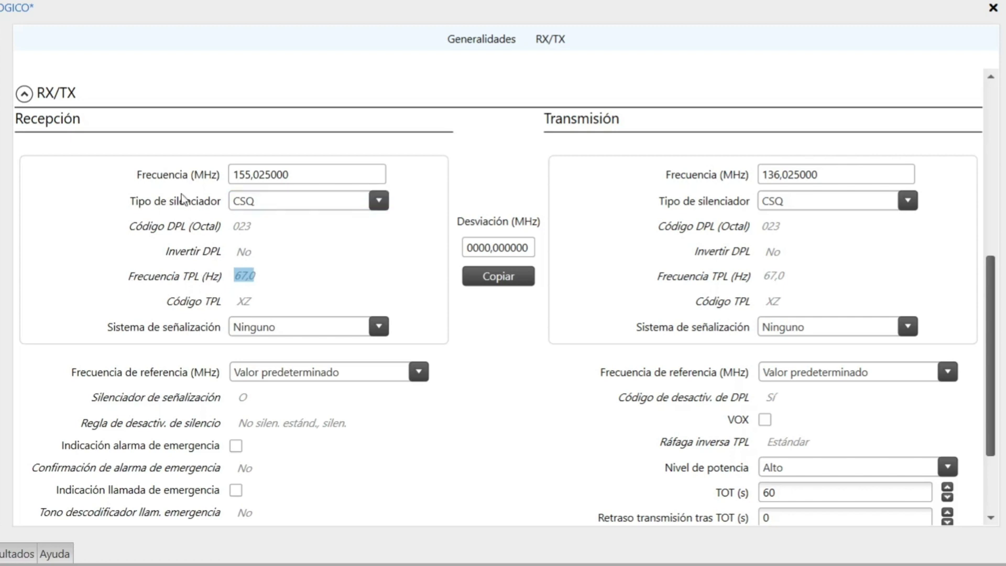
left_click(359, 203)
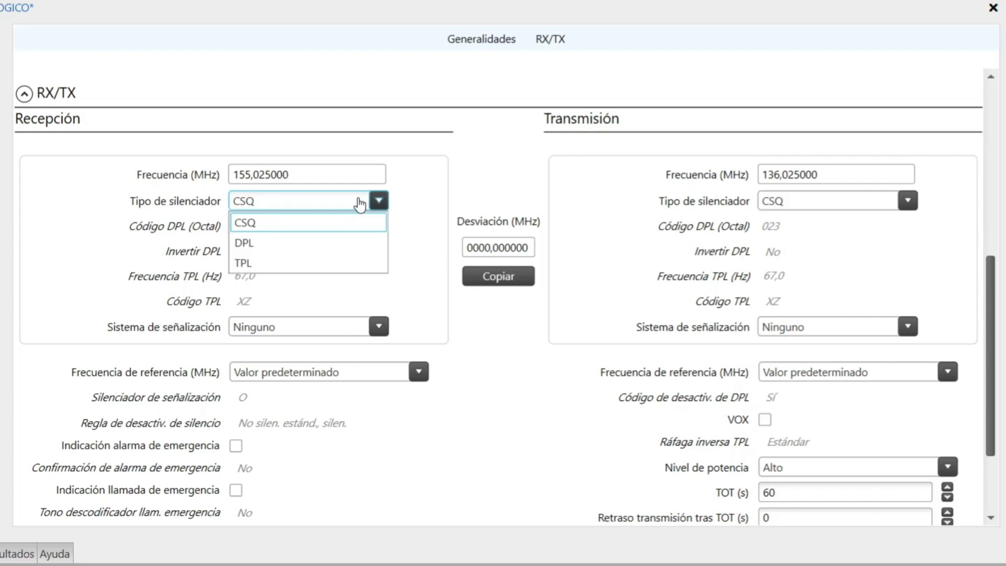
left_click(249, 243)
left_click_drag(259, 226, 211, 231)
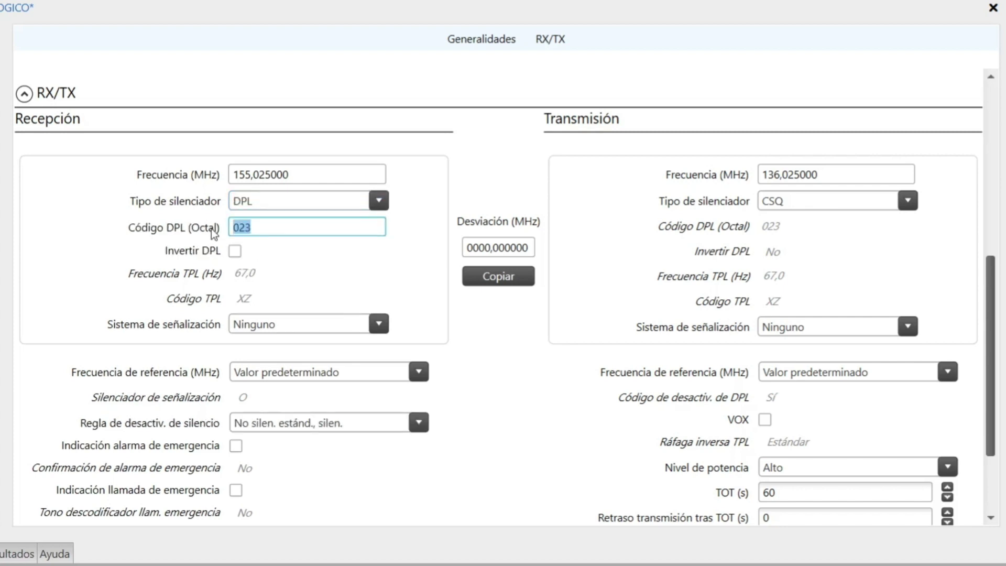
left_click(275, 228)
Set the reception squelch type (Tipo de silenciador) to TPL.
left_click(269, 204)
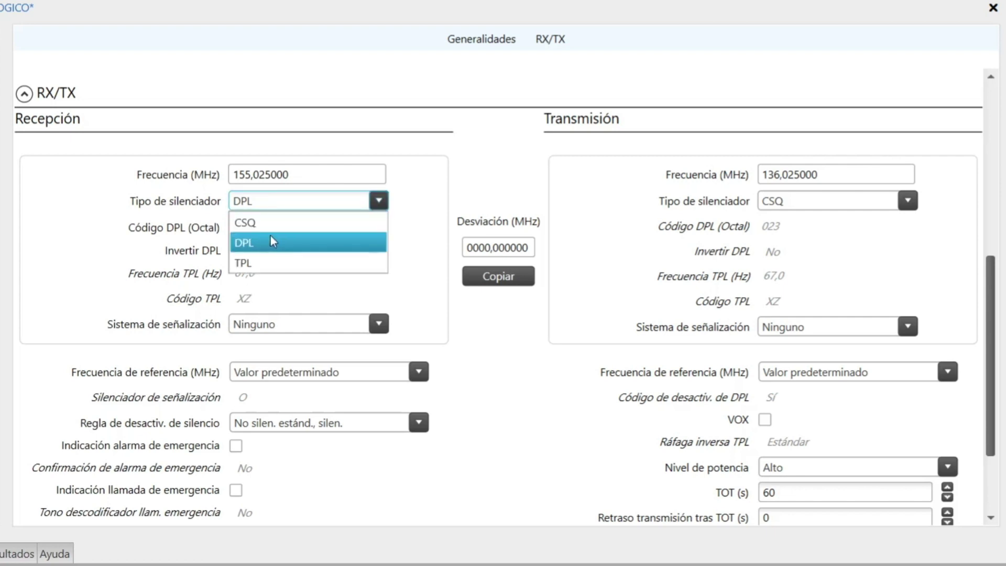
left_click(259, 261)
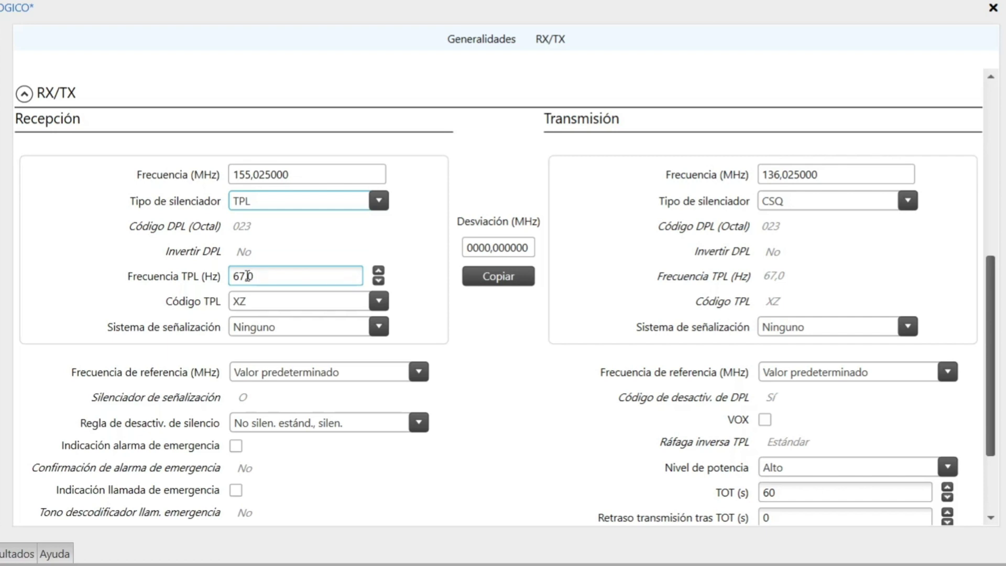
left_click_drag(275, 273, 237, 279)
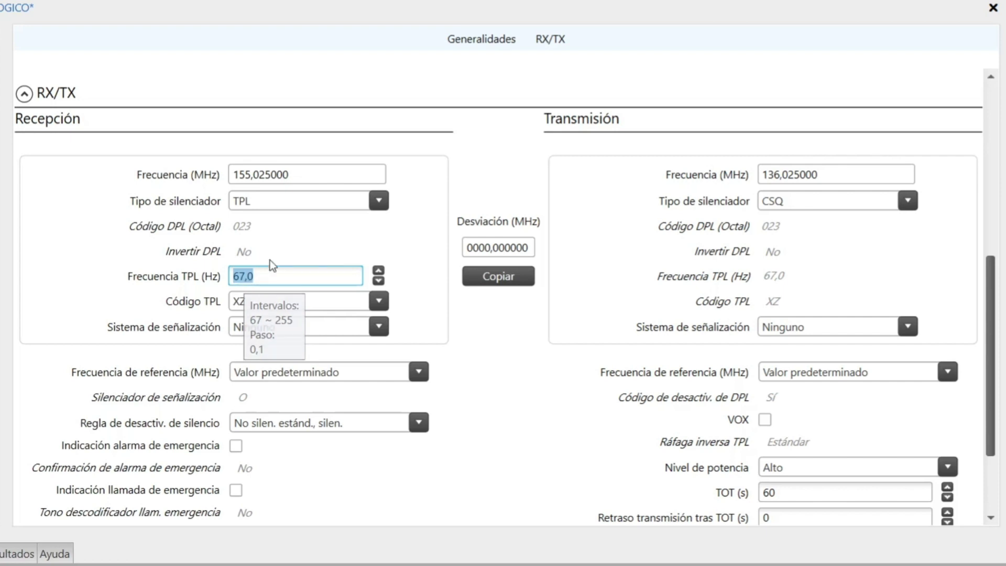
left_click_drag(309, 175, 213, 176)
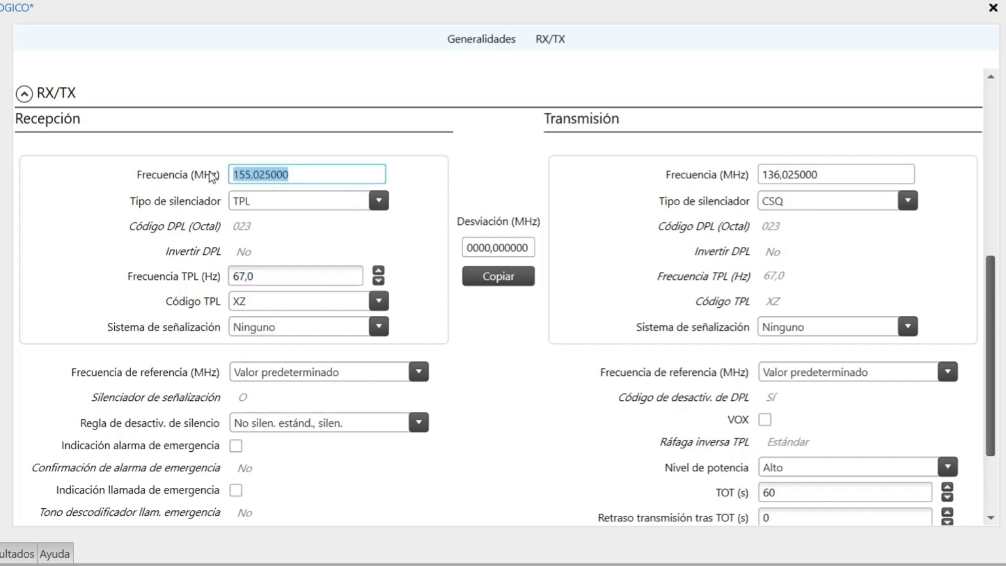
left_click_drag(256, 275, 217, 282)
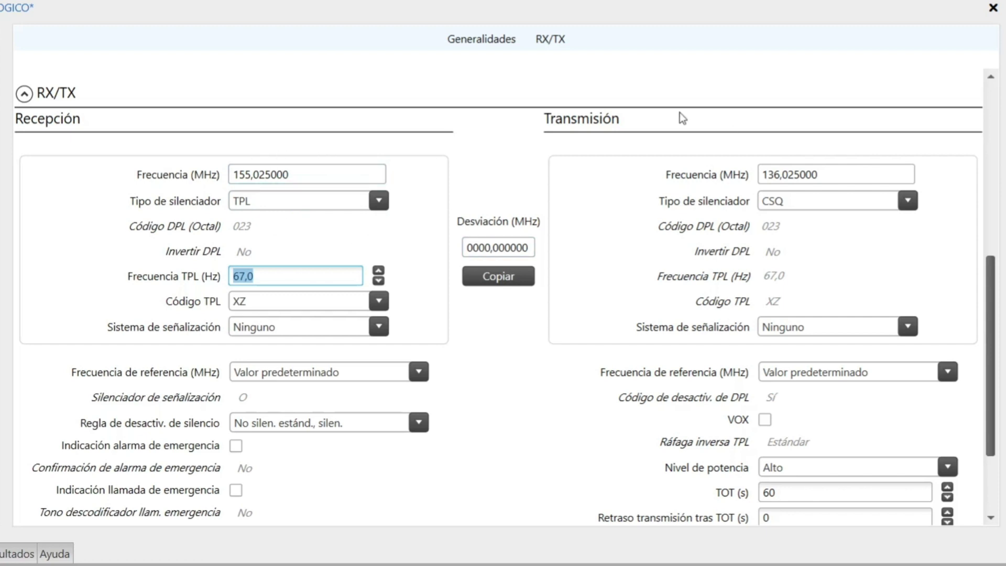
Copy the reception frequency and squelch settings to the transmission side.
left_click(501, 278)
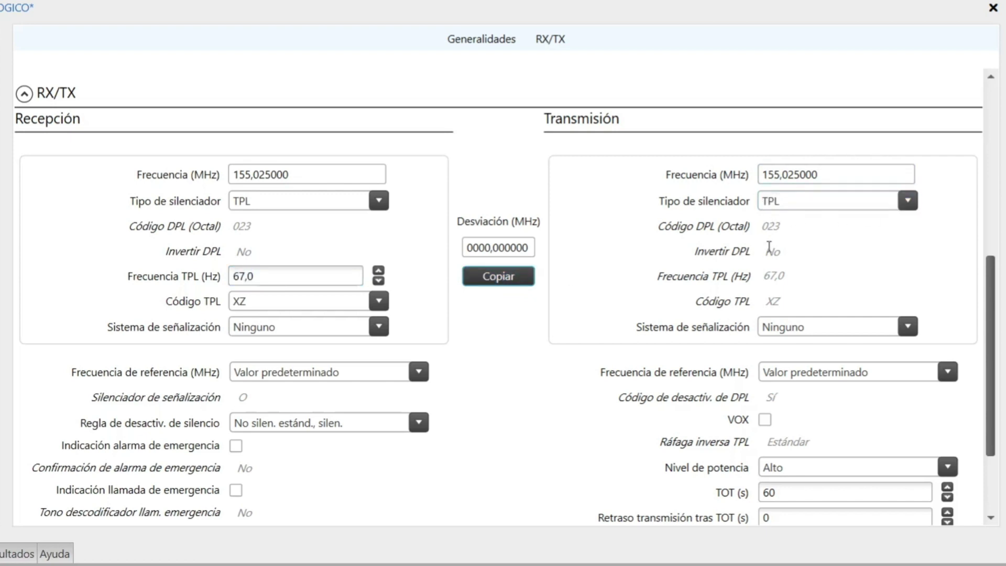
left_click(816, 174)
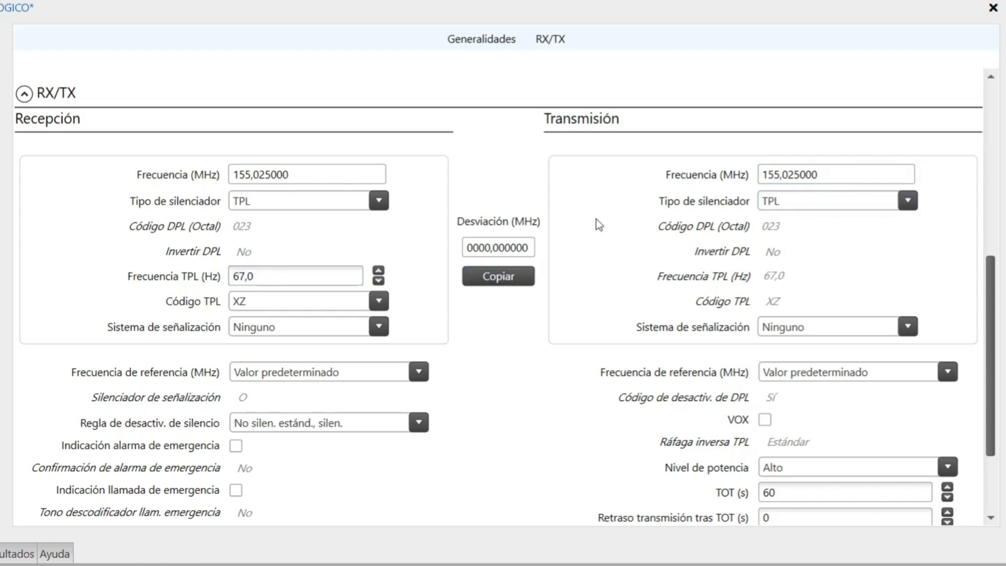
scroll(598, 240, "up", 2)
scroll(598, 240, "down", 1)
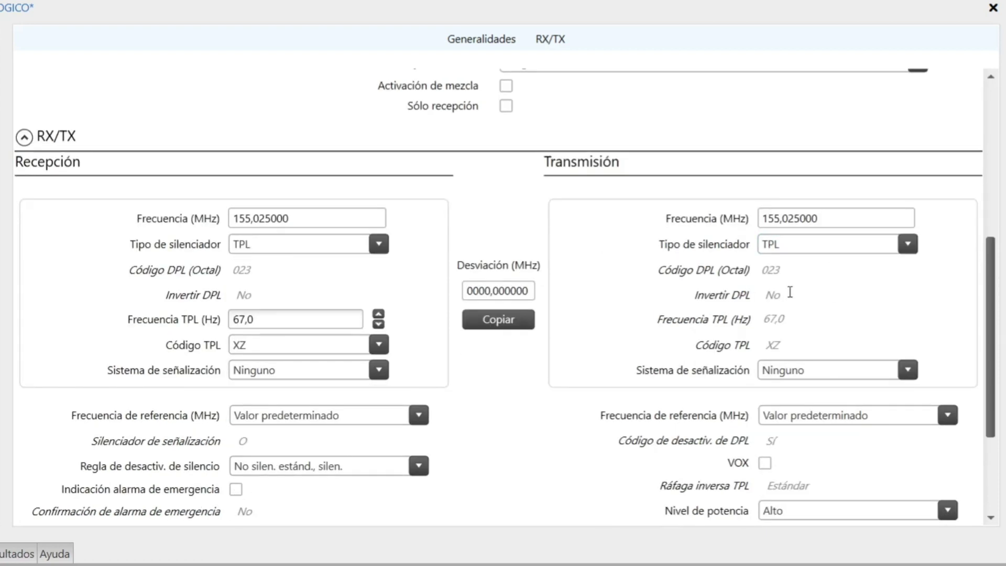
Reselect TPL as the transmission squelch type so that its TPL frequency can be edited.
left_click(841, 248)
left_click(838, 266)
left_click(813, 305)
left_click_drag(796, 319, 743, 329)
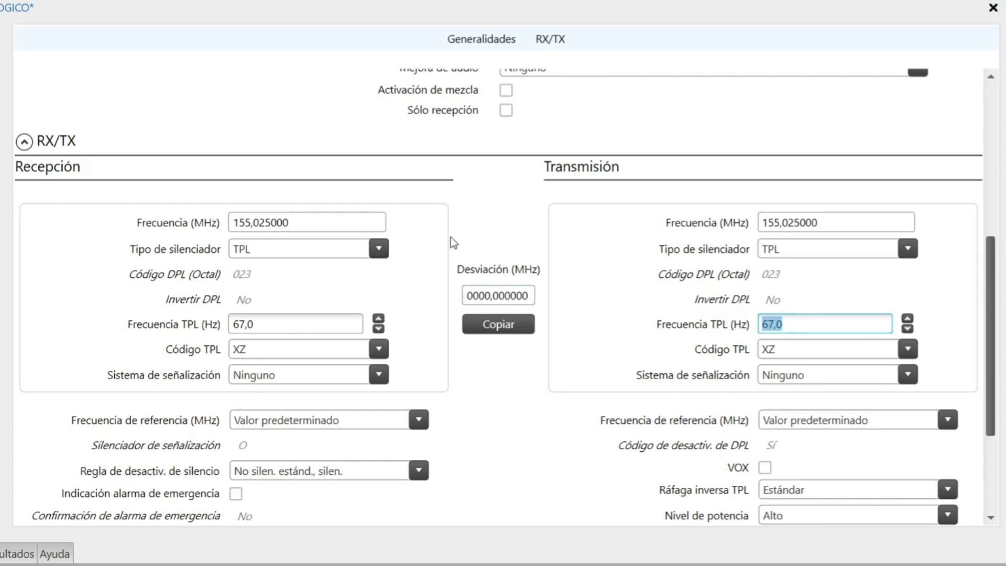
left_click_drag(838, 223, 740, 229)
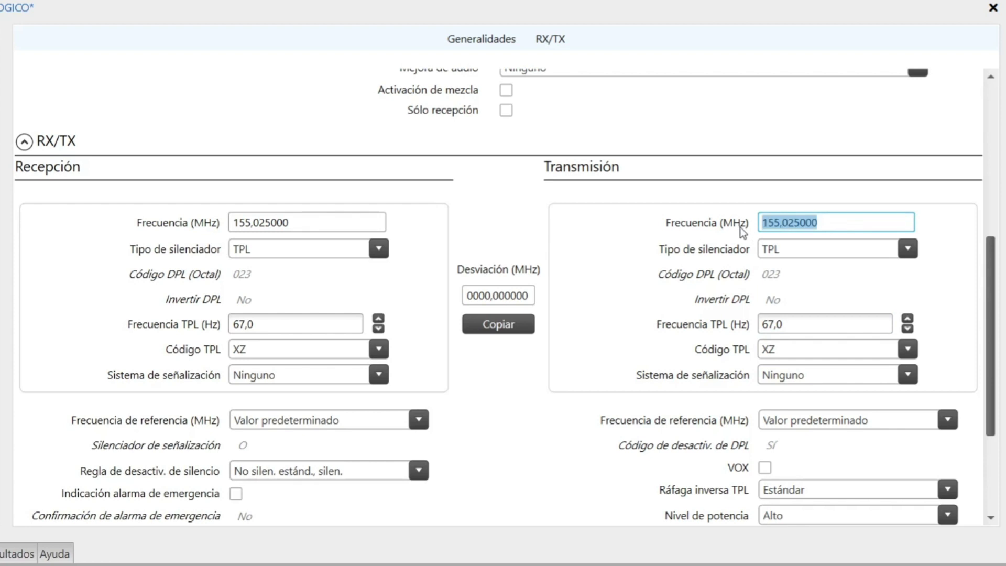
left_click_drag(792, 324, 727, 330)
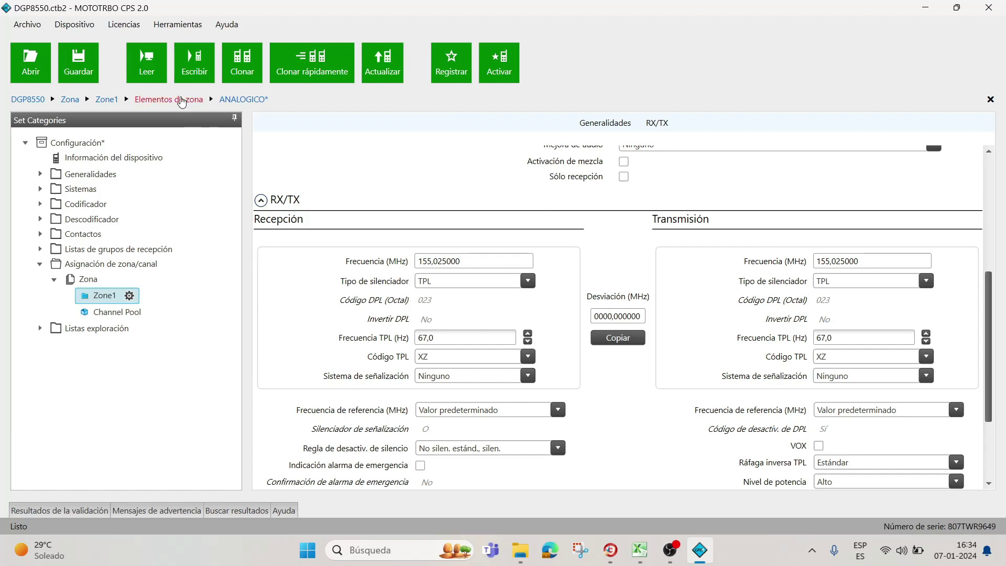
Return to the Zone1 element list and move the ANALOGICO channel up to position 3.
left_click(182, 98)
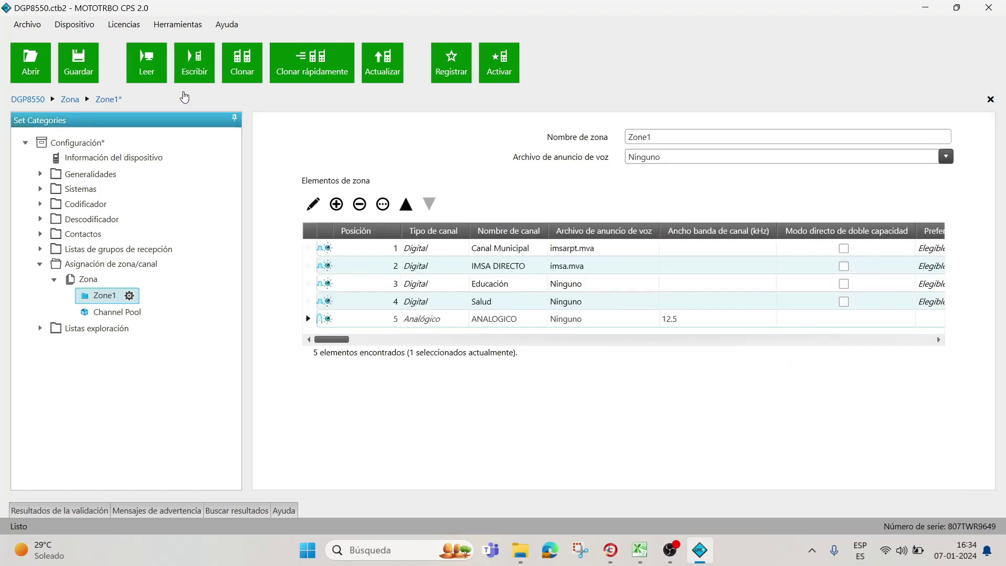
left_click(341, 320)
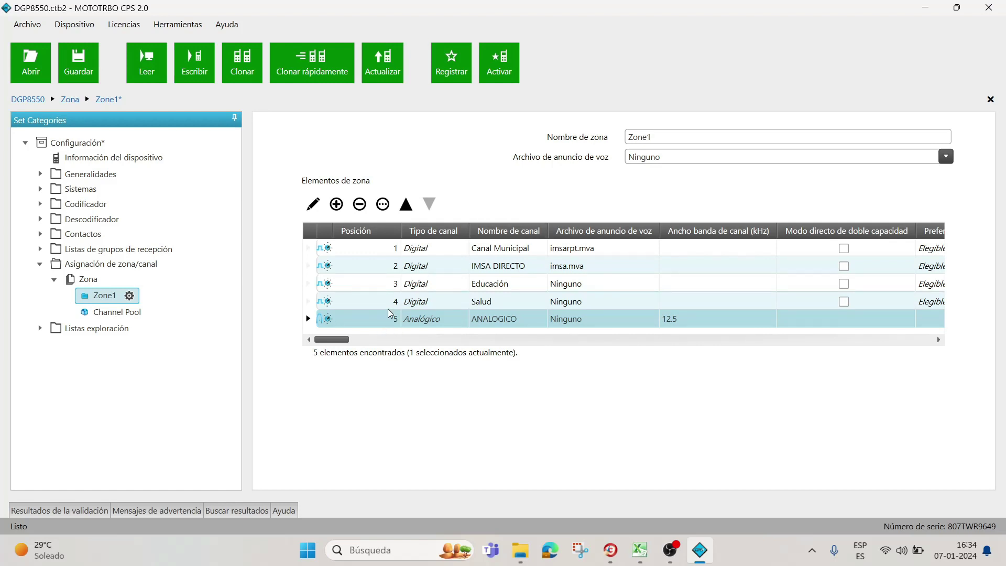
left_click(308, 320)
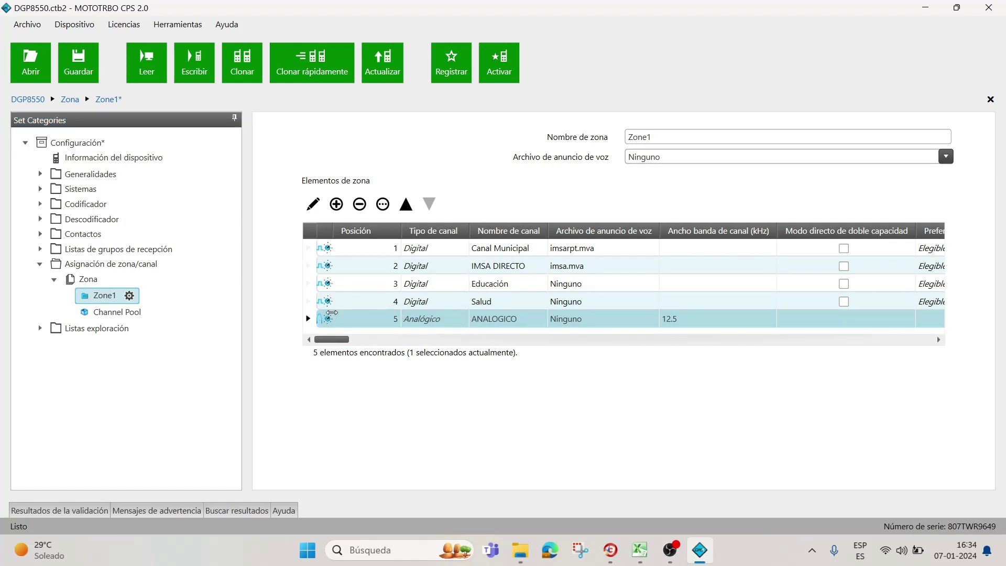
left_click(406, 205)
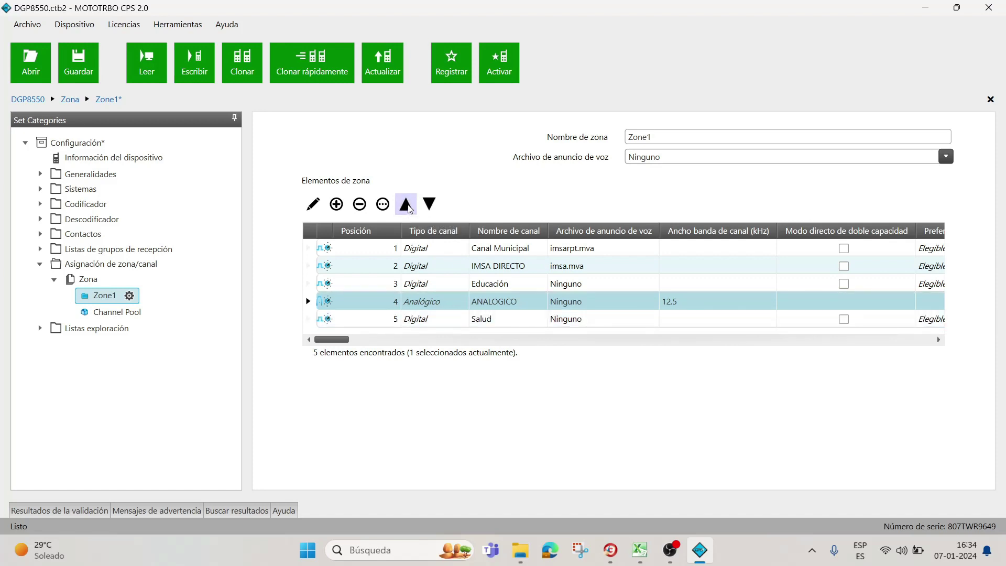
left_click(406, 205)
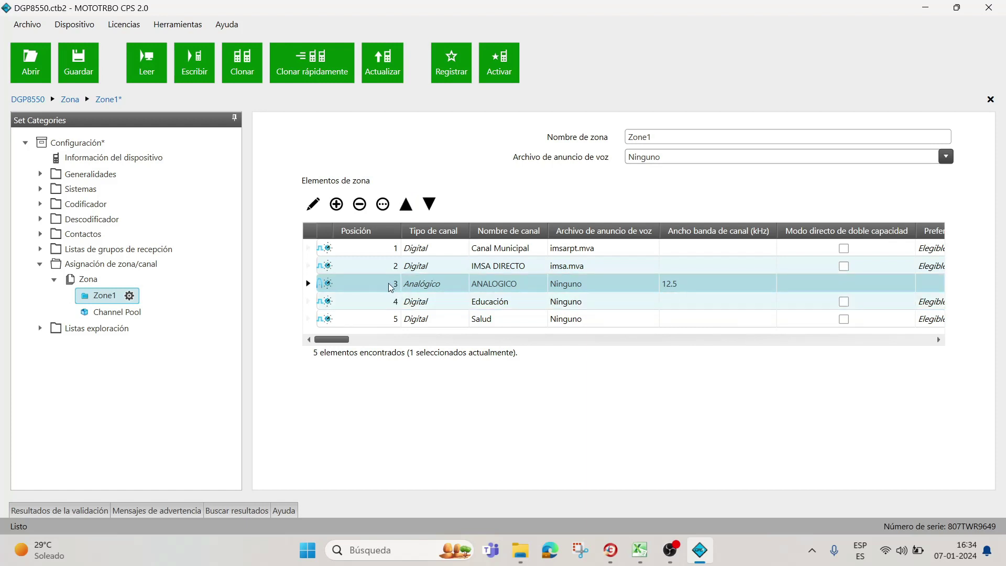